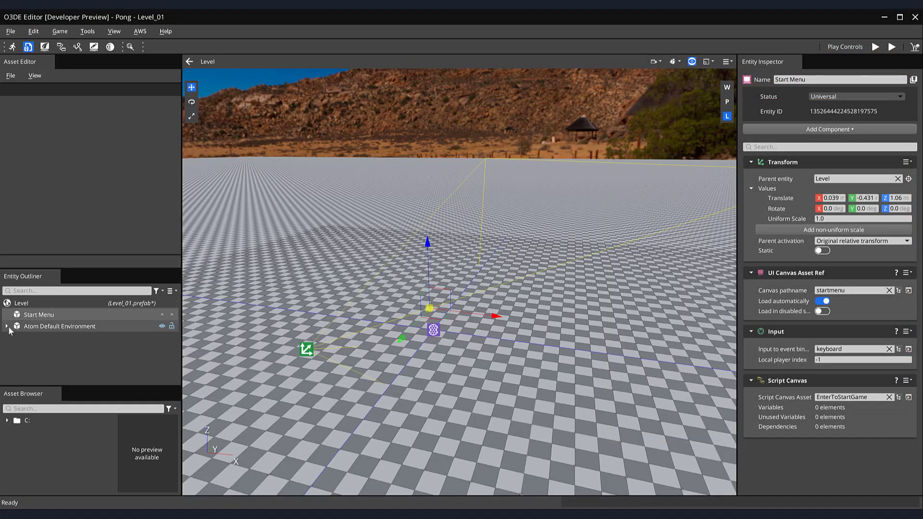
Step: Select the Ground entity and edit its groundplane material instance in the Material Property Inspector
click(6, 328)
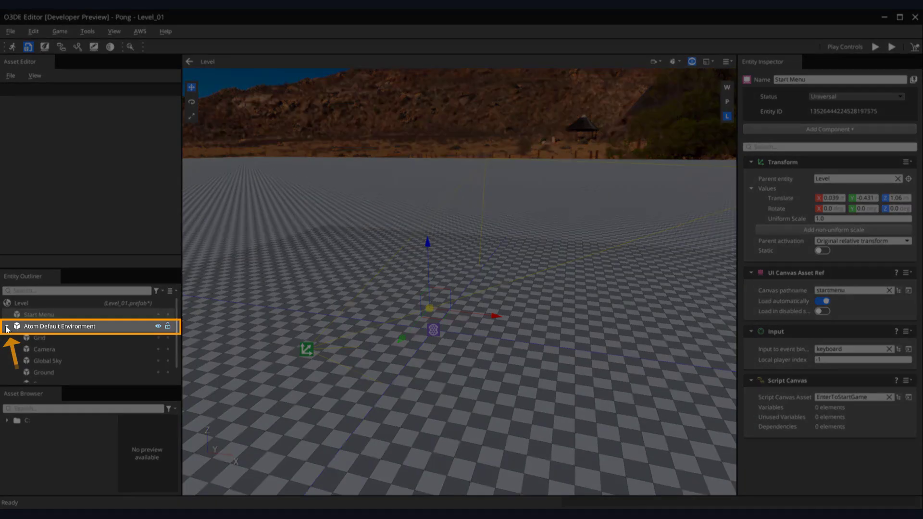
scroll(98, 348, down, 1)
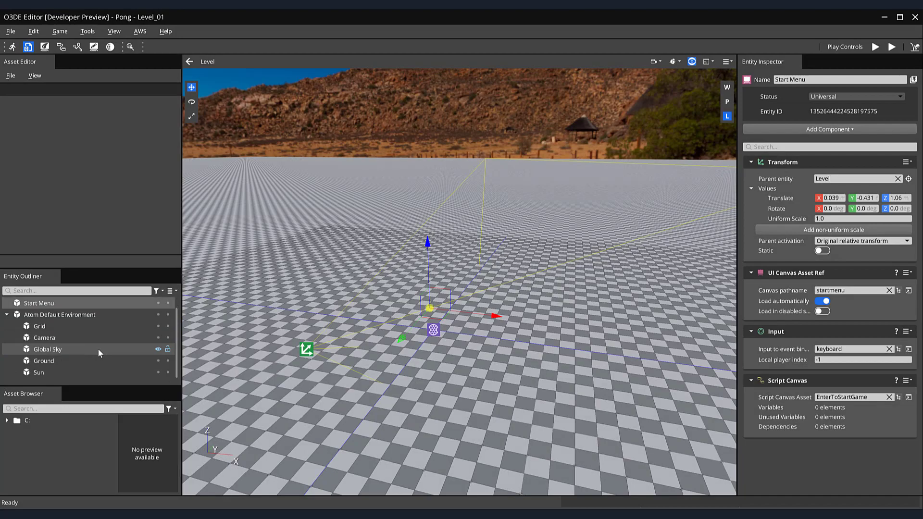
click(76, 361)
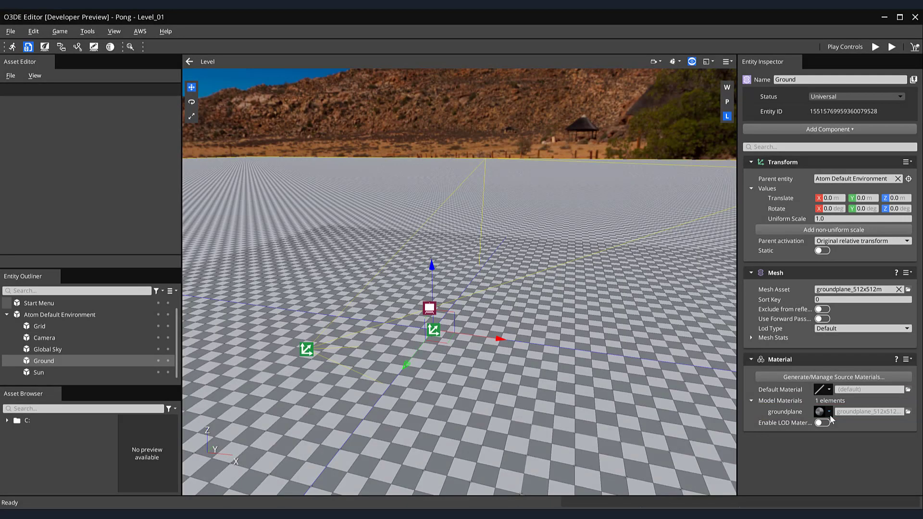
click(829, 412)
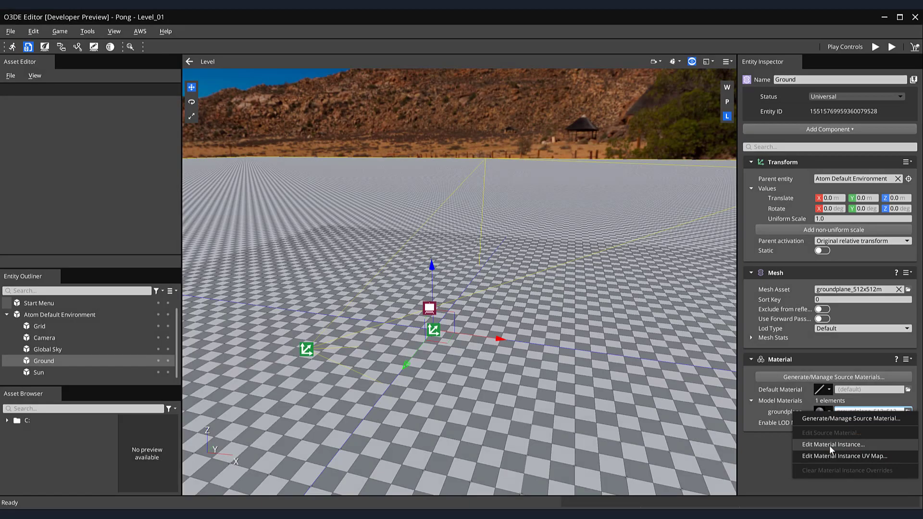
click(830, 445)
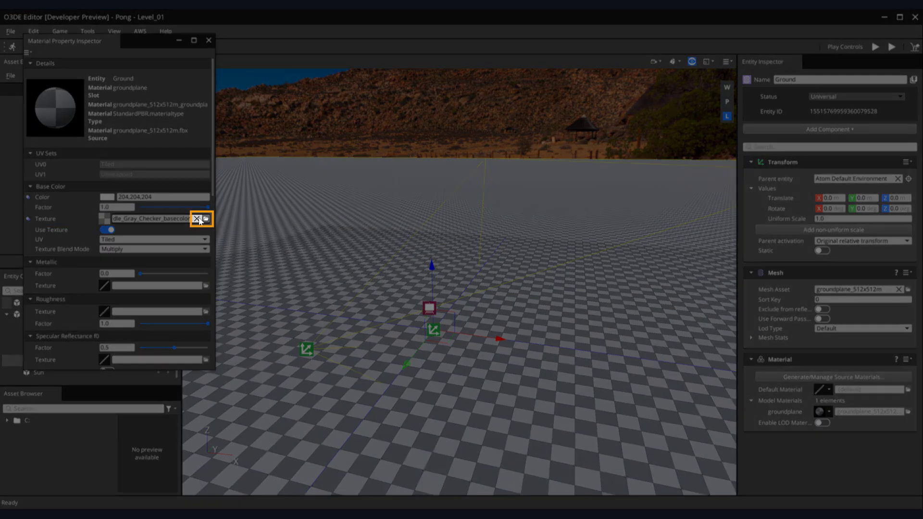
Step: Clear the checker Base Color texture, pick a blue base colour, and save the groundplane material
click(197, 219)
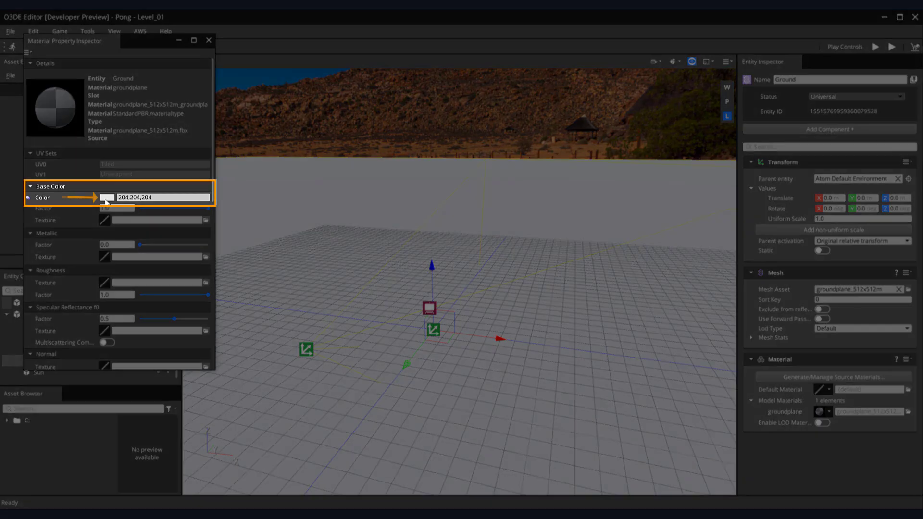
click(107, 198)
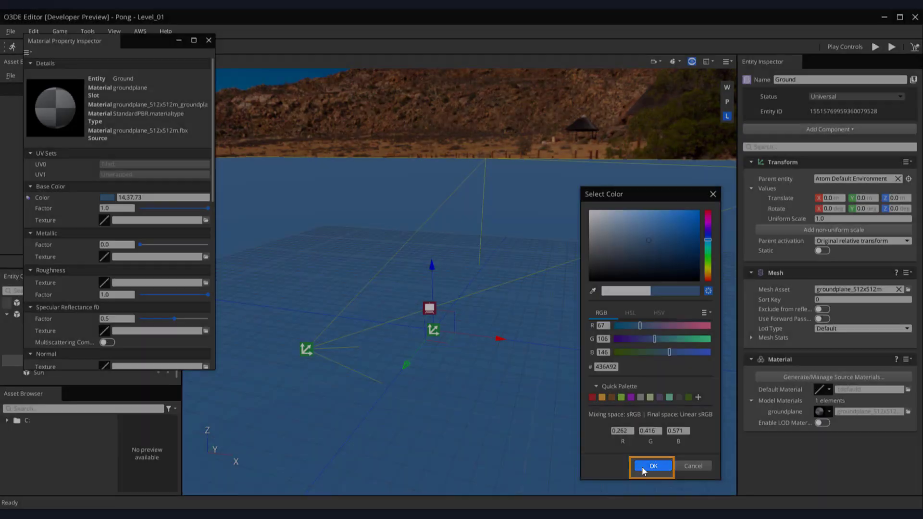
click(642, 467)
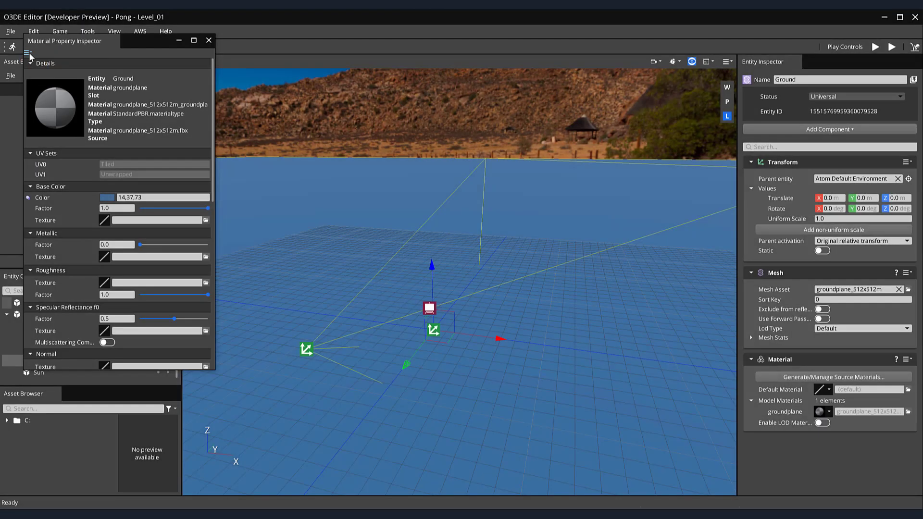
click(29, 53)
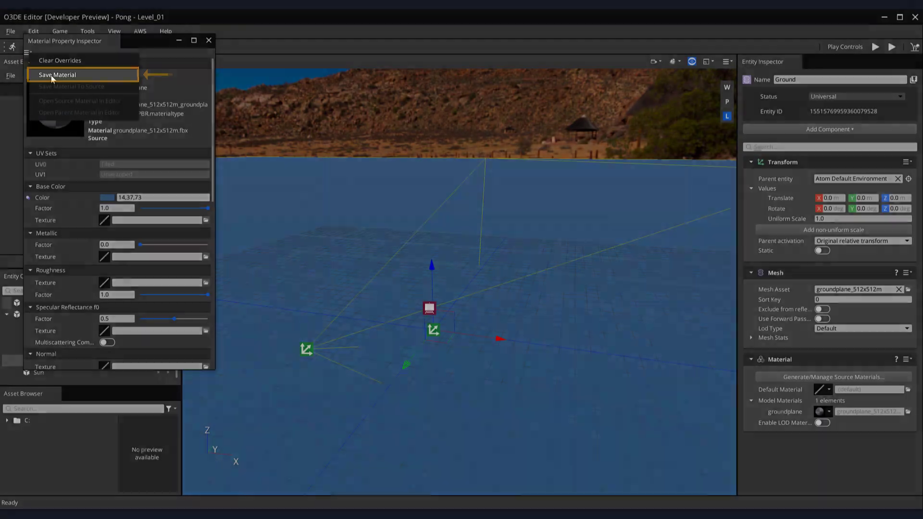
click(53, 75)
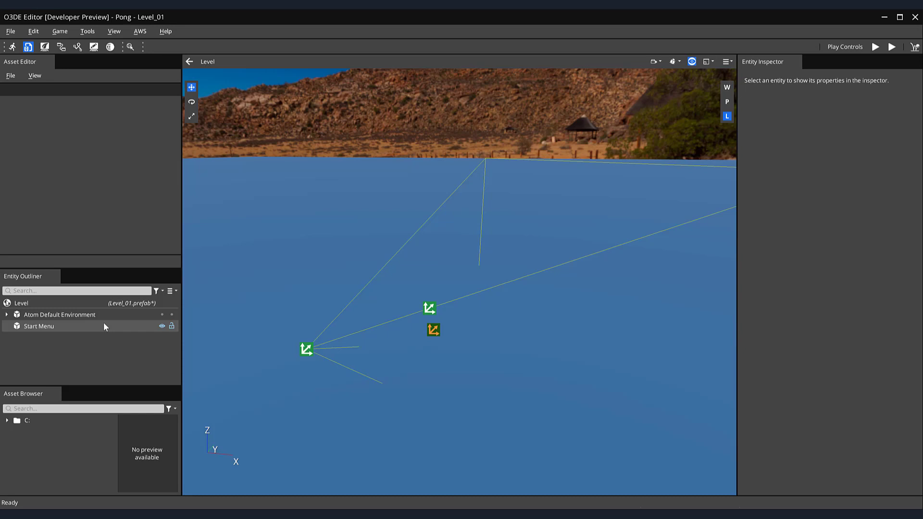
Step: Orbit to a top-down view, create an empty entity and name it L_Wall
scroll(379, 211, down, 2)
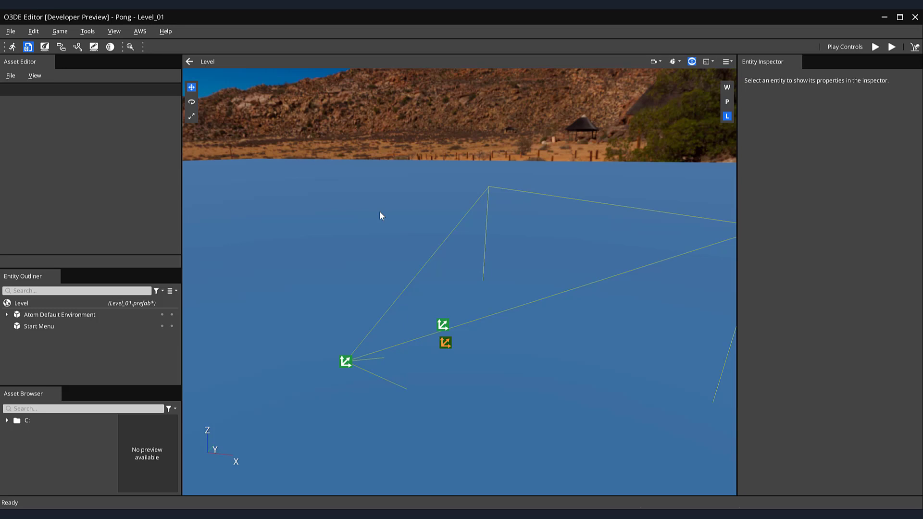
alt+drag(380, 212, 437, 290)
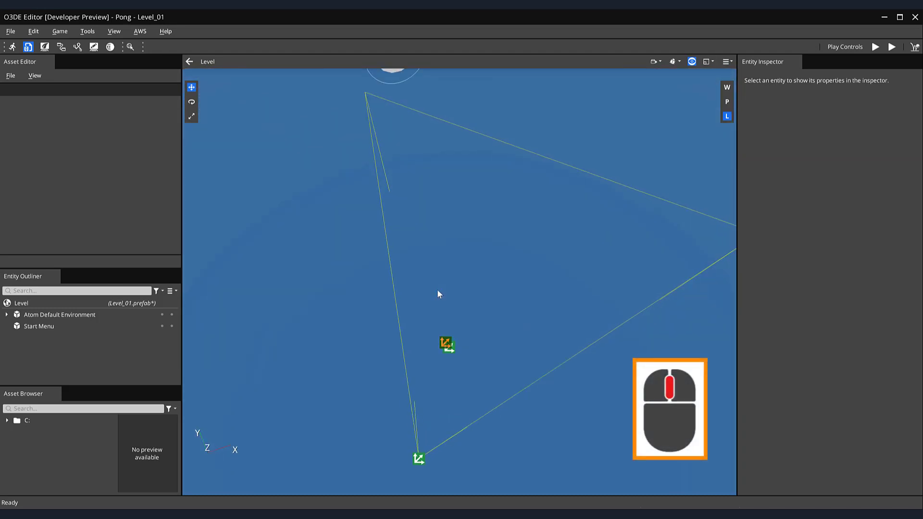
scroll(437, 290, down, 5)
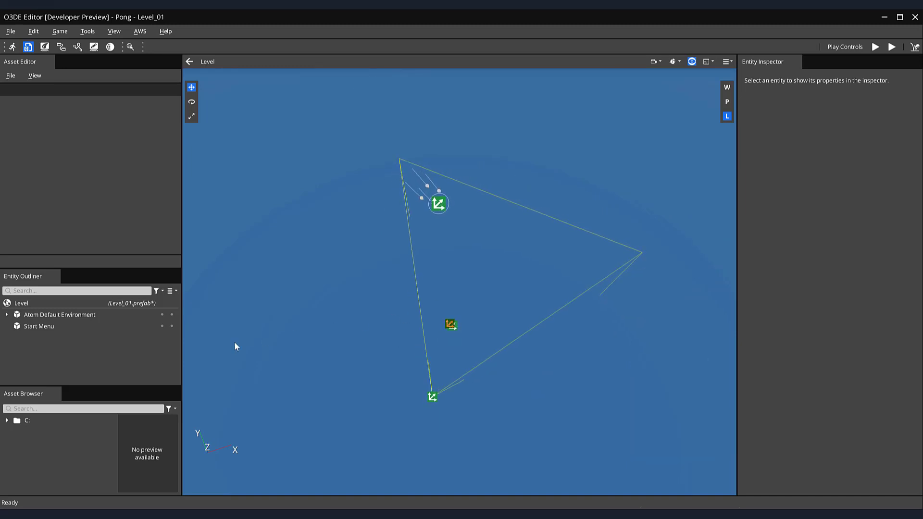
right_click(135, 349)
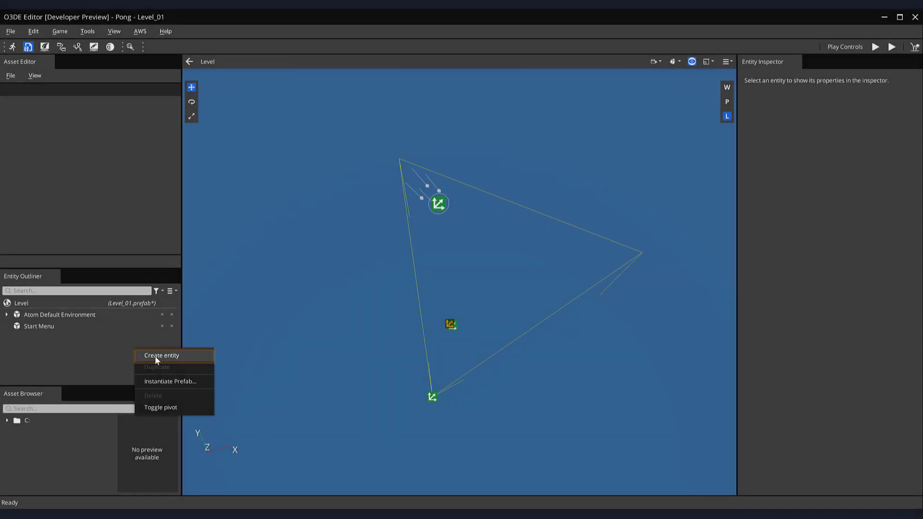
click(156, 357)
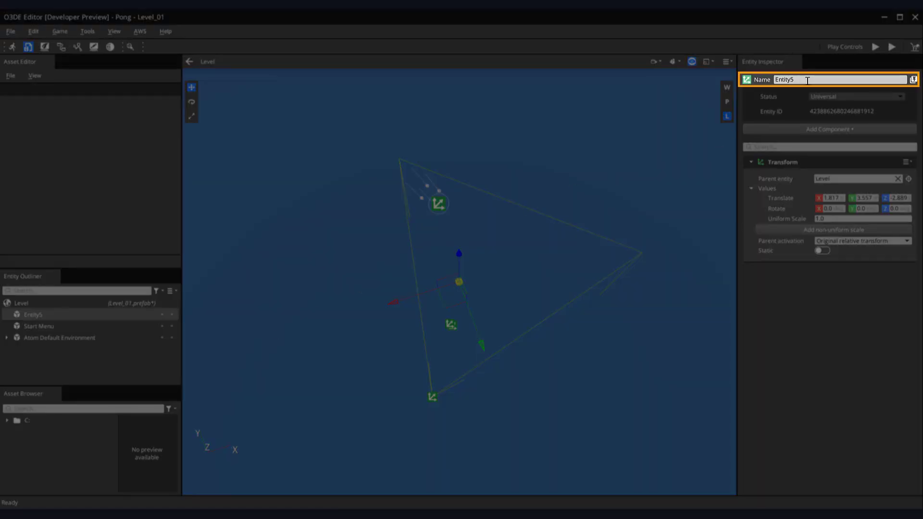
double_click(807, 80)
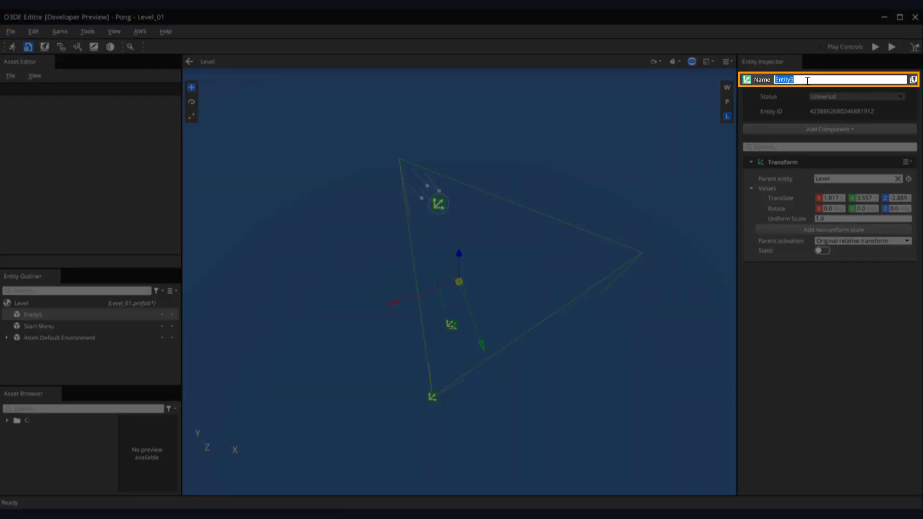
text(L_Wall)
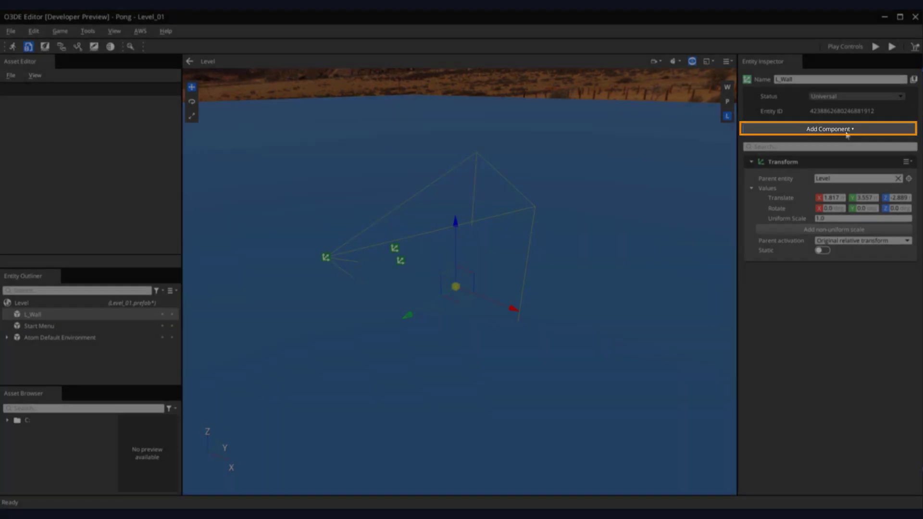
Step: Add a Mesh component to L_Wall using the _Box_1x1.fbx model
click(847, 131)
text(mesh)
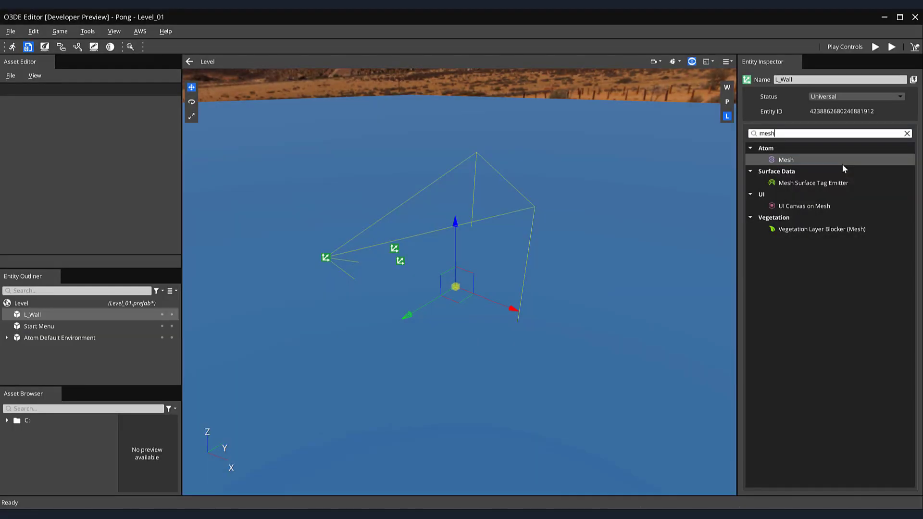
click(843, 163)
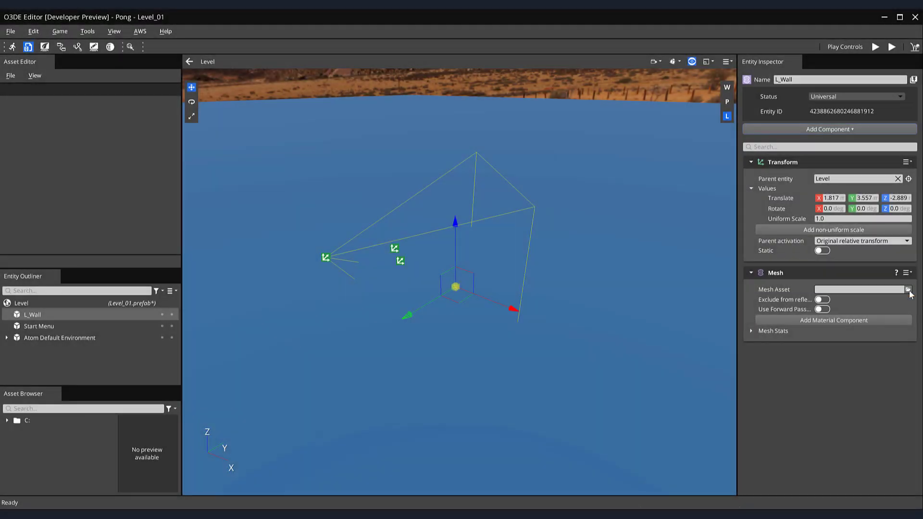
click(908, 290)
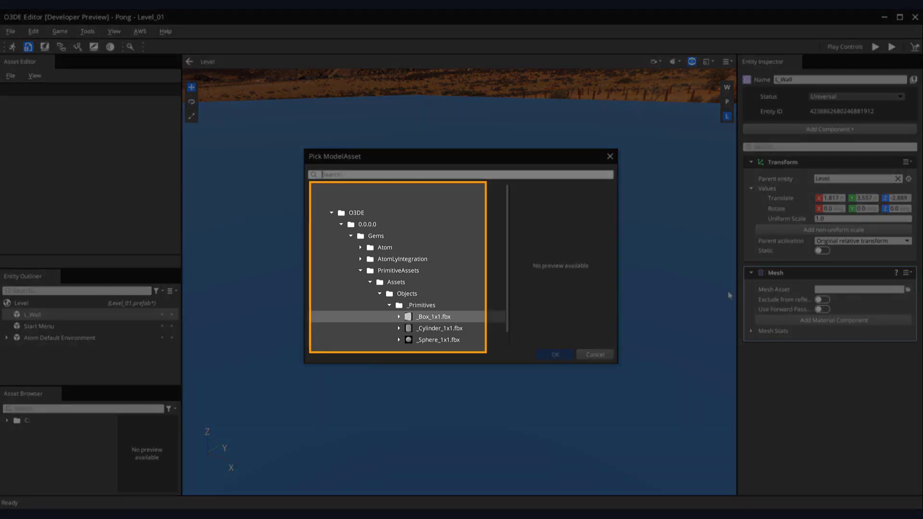
click(459, 316)
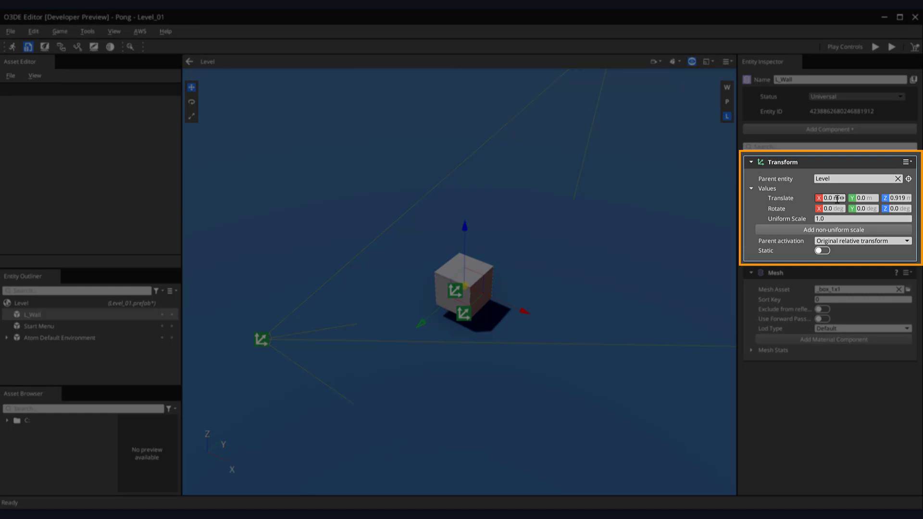
Step: Position L_Wall at Translate X -15 and Z 3
click(838, 198)
text(-15)
key(Return)
middle_drag(414, 165, 466, 223)
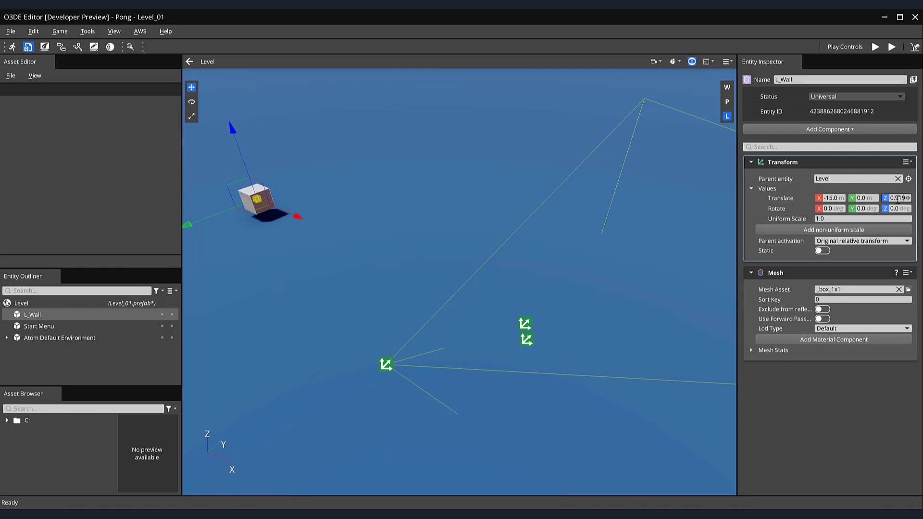
double_click(898, 199)
text(3)
key(Return)
key(a)
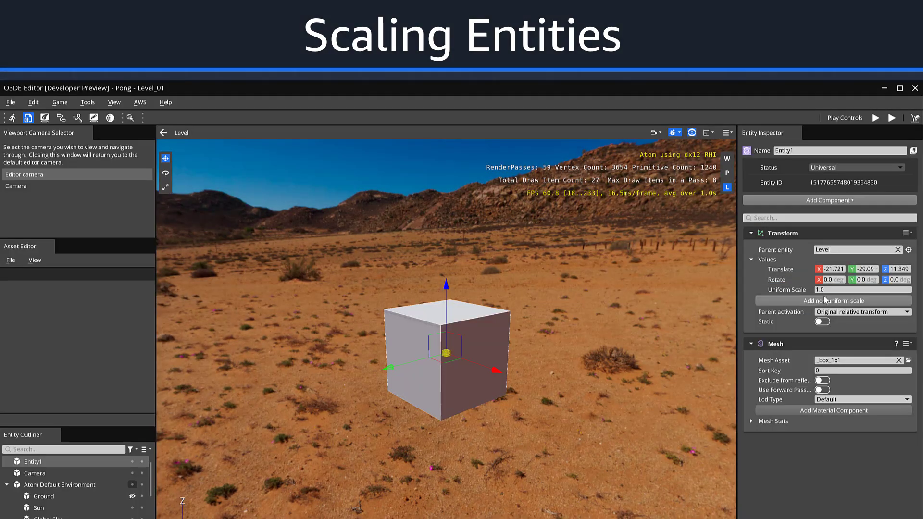
Step: Set the cube's uniform scale to 3, then add a non-uniform scale stretched to 1.6 on X
click(838, 291)
text(3)
key(Return)
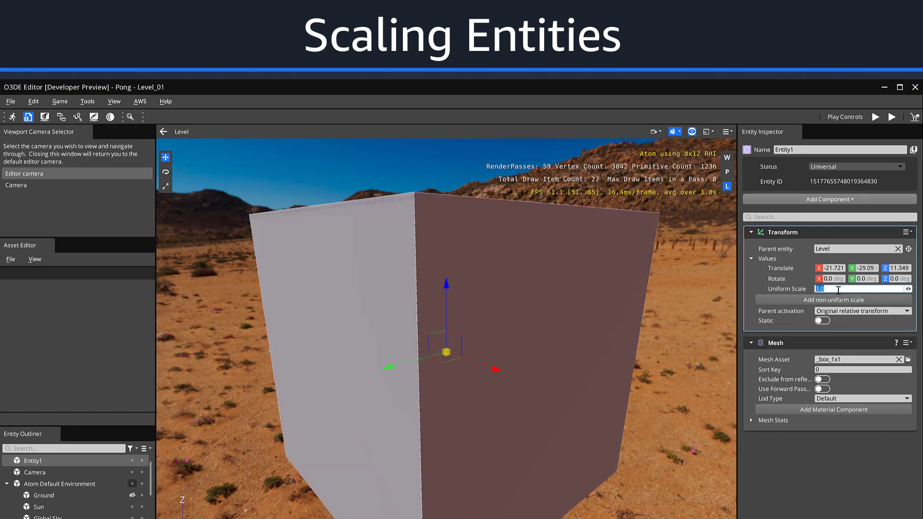
scroll(508, 338, down, 5)
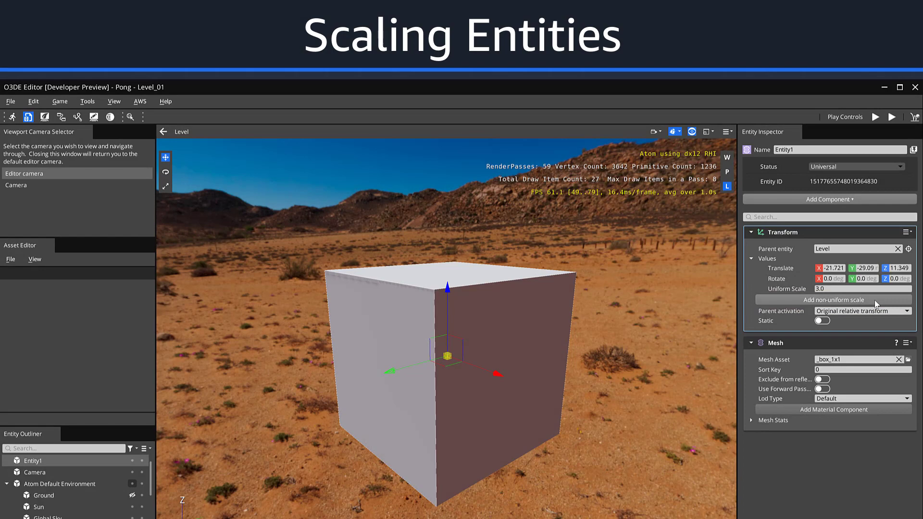
click(875, 300)
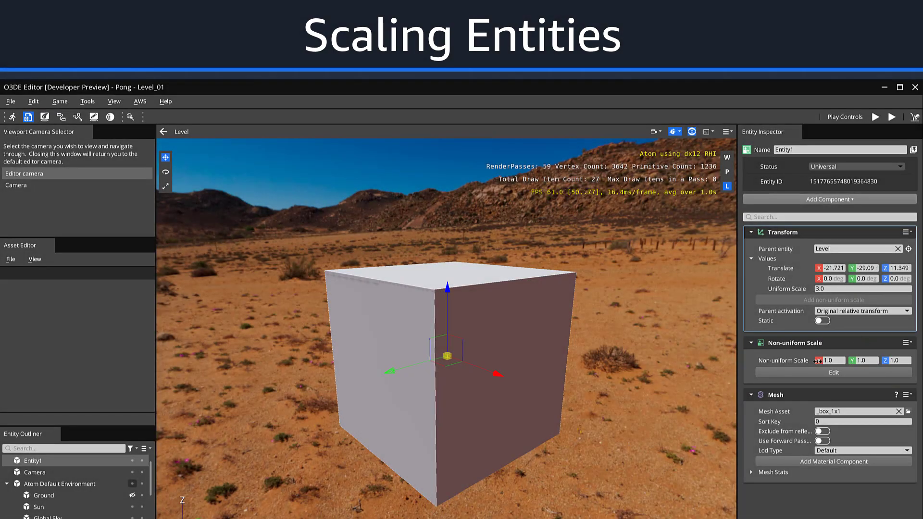
drag(841, 360, 852, 360)
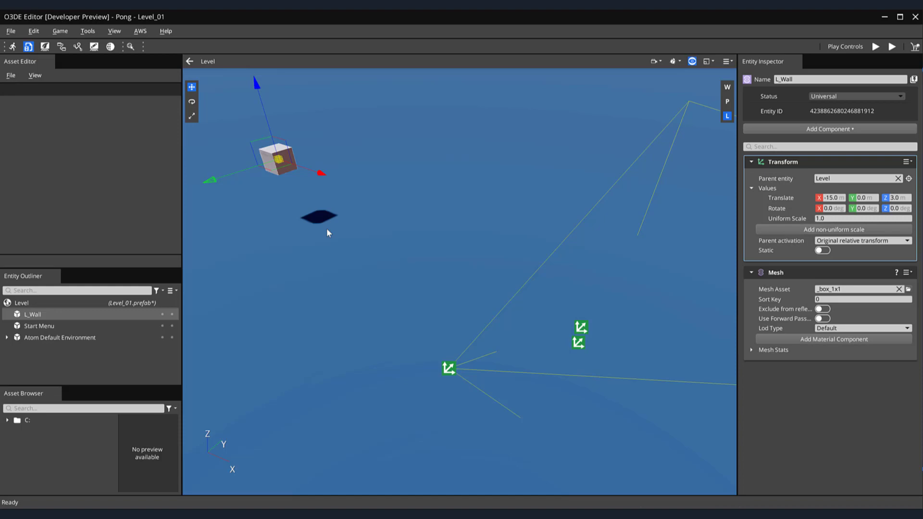
Step: Add a non-uniform scale to L_Wall with Y 20 and Z 5.5
right_drag(327, 233, 392, 258)
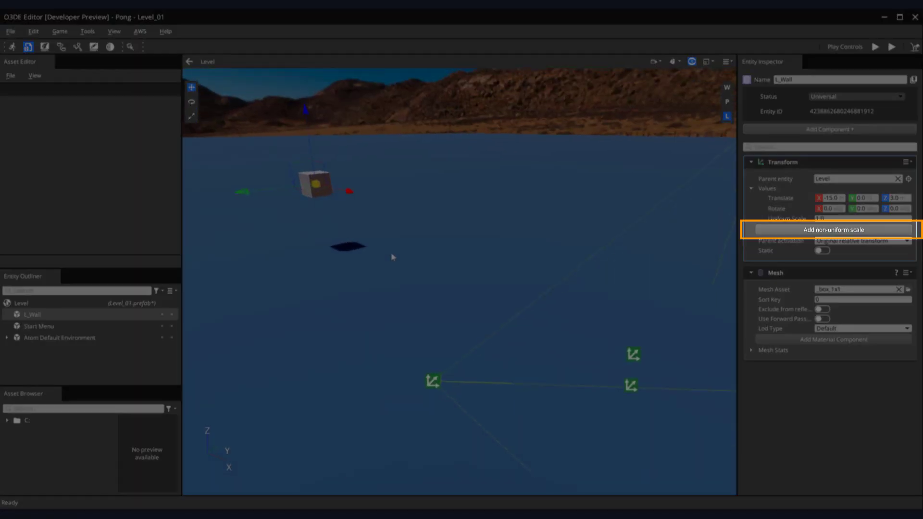
click(806, 228)
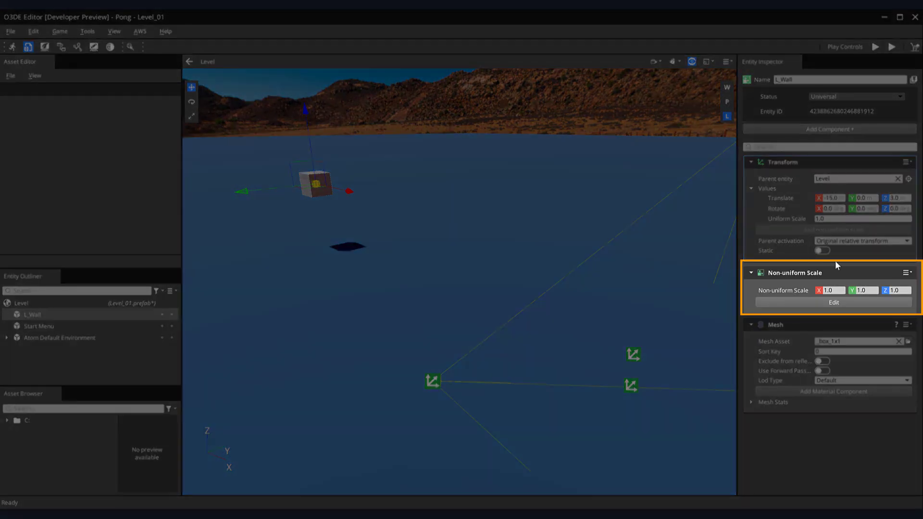
click(839, 291)
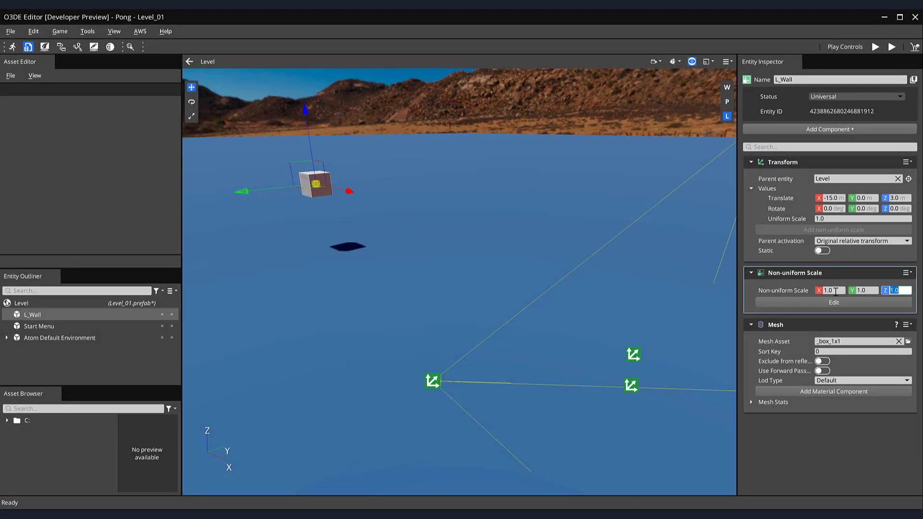
key(Tab)
key(Tab)
alt+drag(393, 167, 443, 246)
click(863, 290)
text(20)
key(Return)
click(895, 290)
text(5)
key(Return)
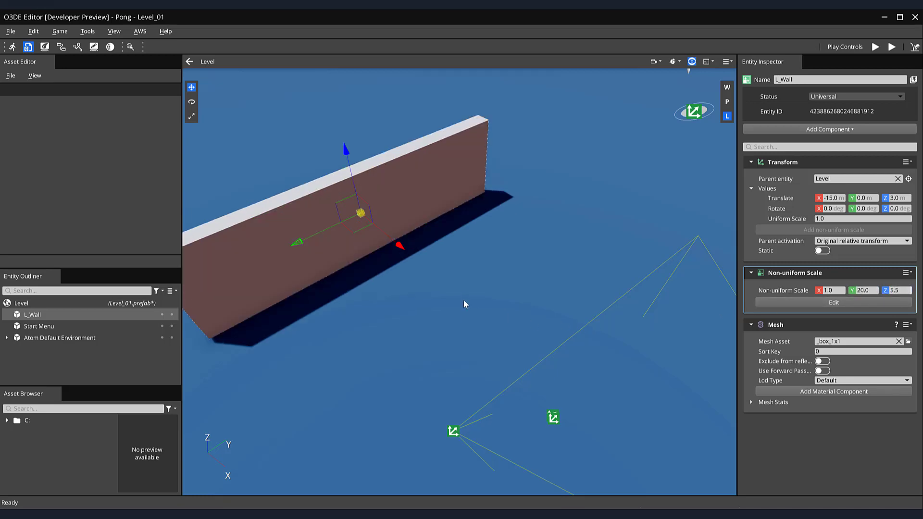
Step: Orbit to look down on the wall and bring up L_Wall's context menu
scroll(463, 303, down, 3)
alt+drag(371, 332, 512, 320)
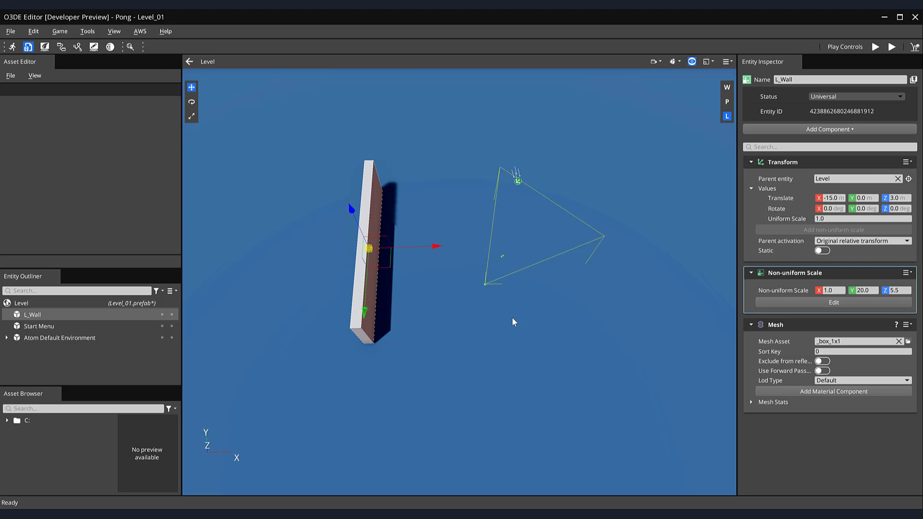
alt+drag(512, 322, 463, 293)
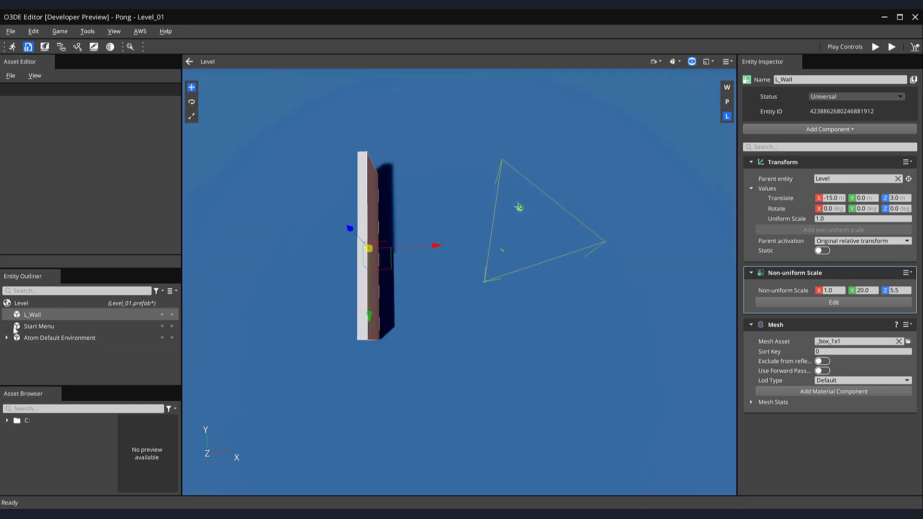
right_click(58, 312)
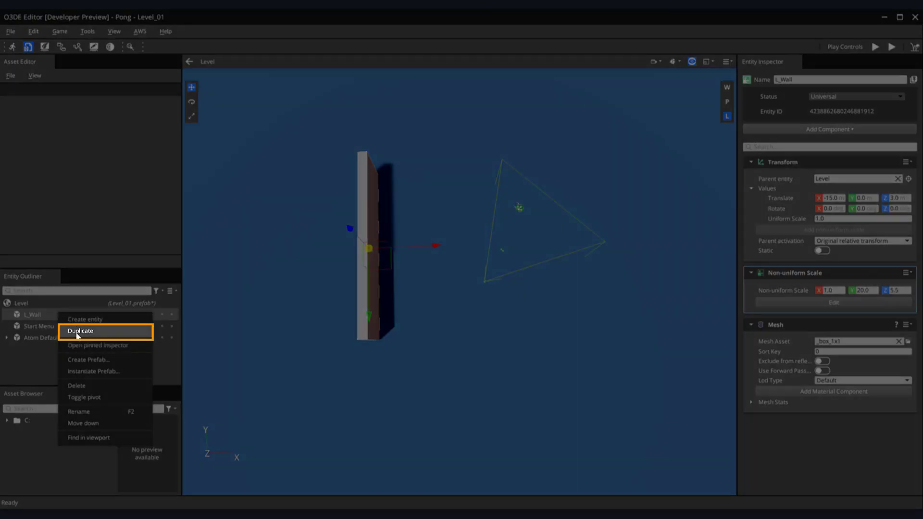
Step: Duplicate L_Wall as R_Wall and move it to Translate X 15
click(78, 332)
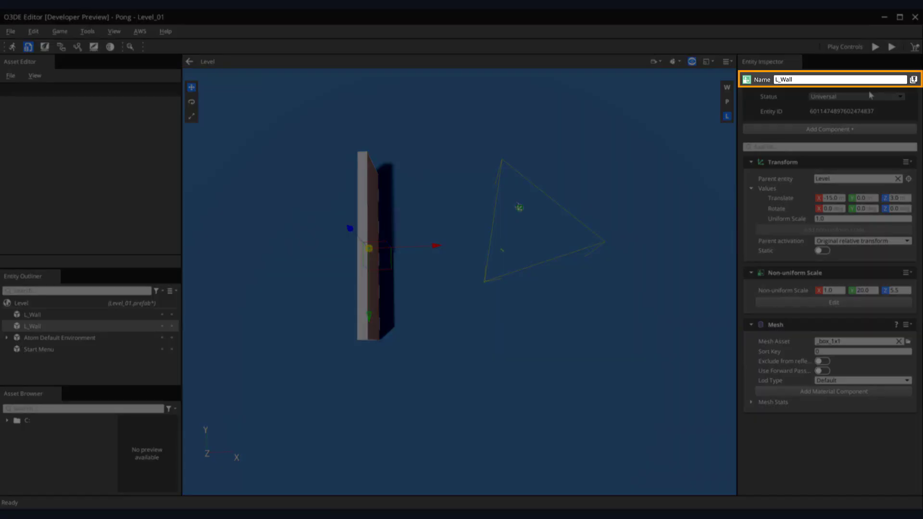
text(R_Wall)
key(Return)
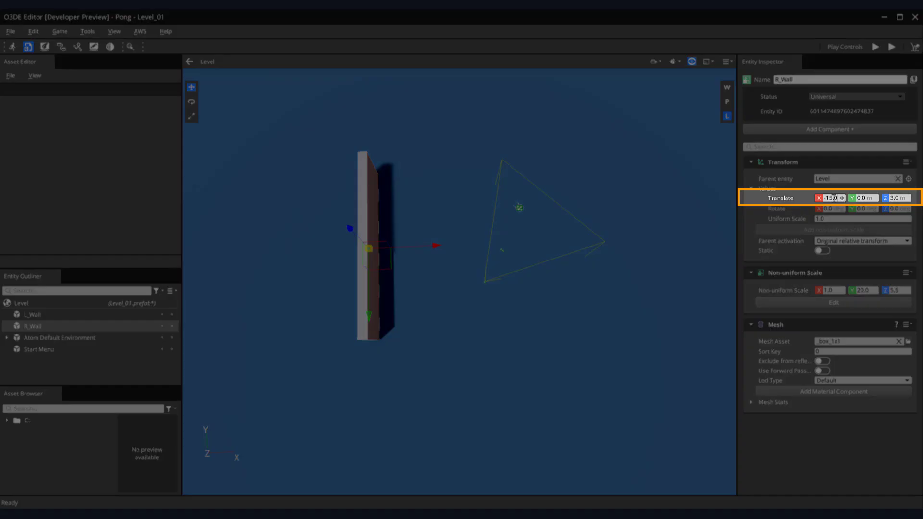
click(835, 198)
text(15)
key(Return)
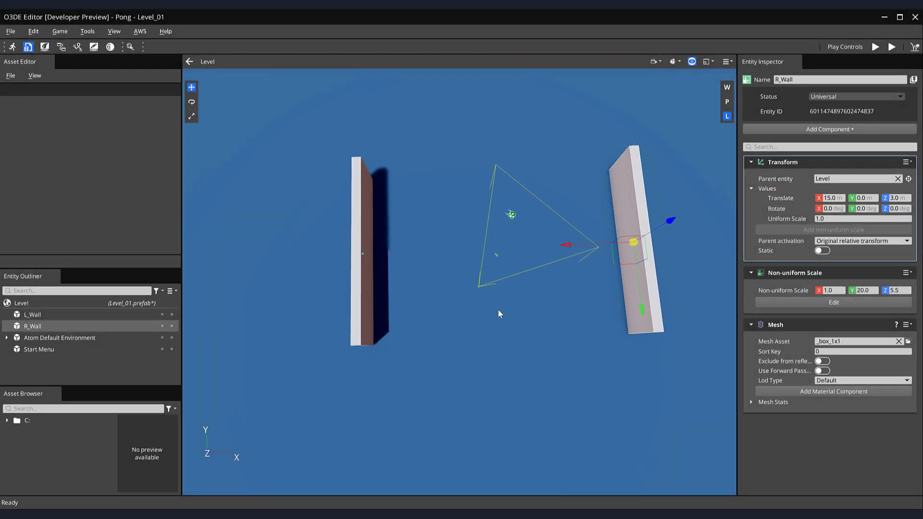
middle_drag(498, 310, 478, 337)
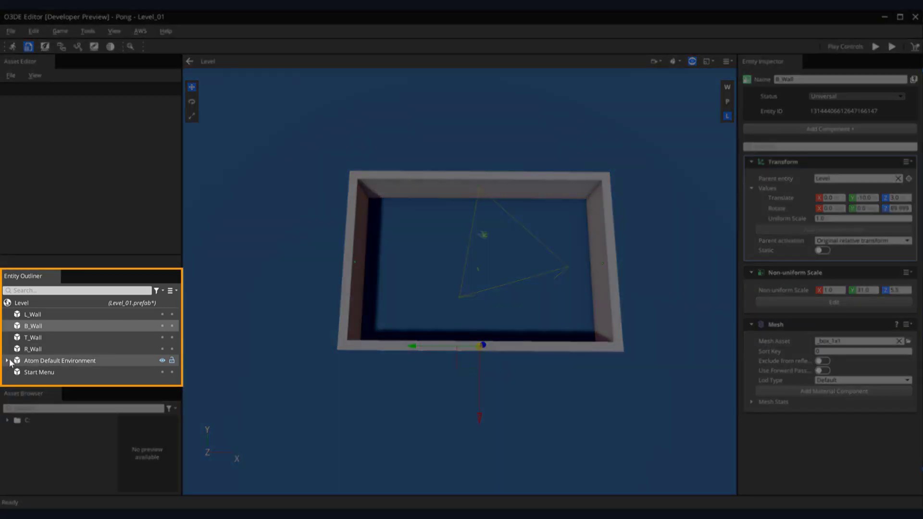
Step: Move the Camera entity out of Atom Default Environment to the level root
click(7, 360)
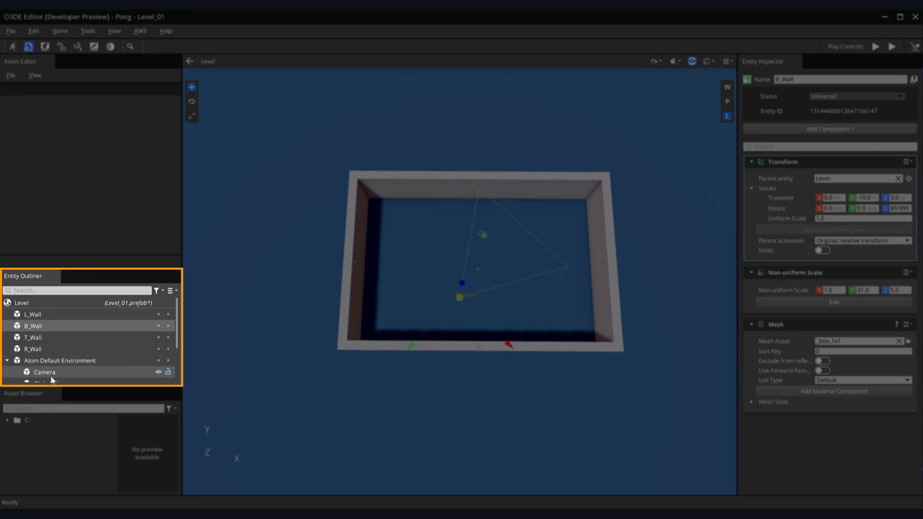
drag(60, 370, 62, 354)
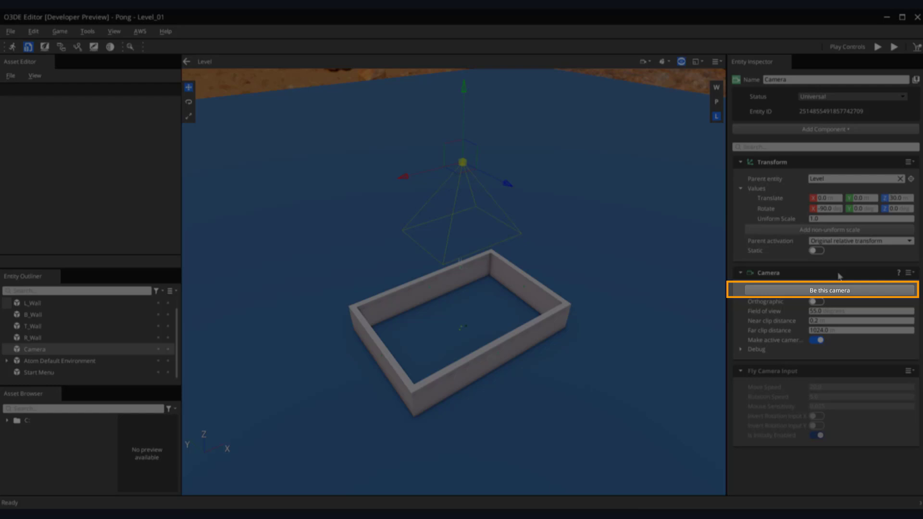
Step: Make the Camera entity the active viewport camera to preview its top-down framing
click(900, 292)
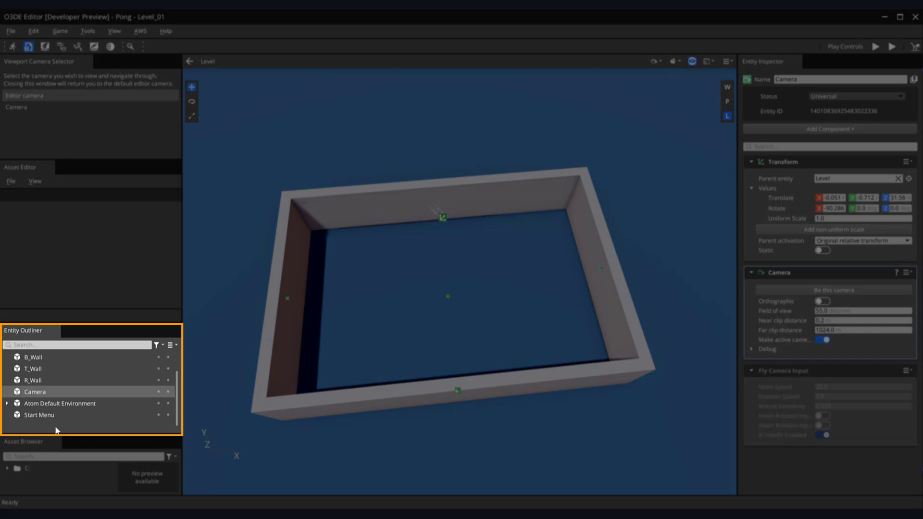
Step: Create a Walls entity, parent L_Wall, R_Wall, T_Wall and B_Wall under it, and collapse it
right_click(56, 427)
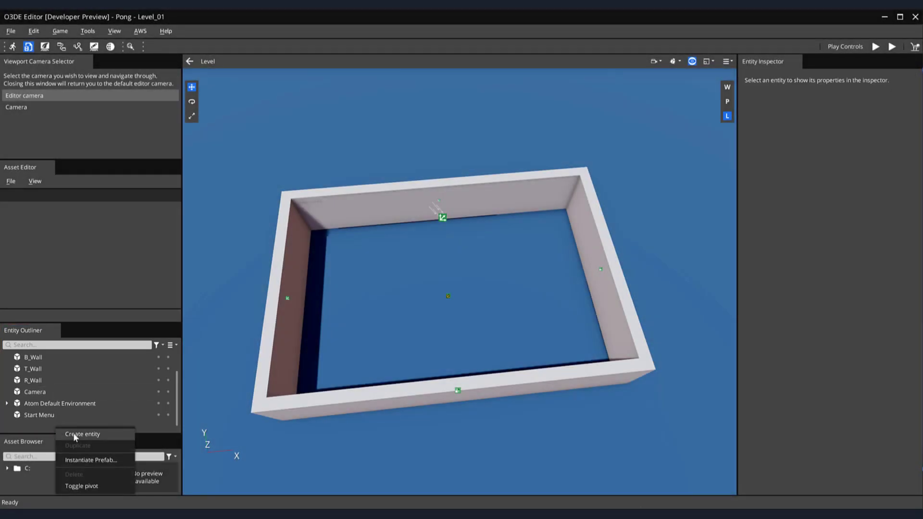
click(73, 433)
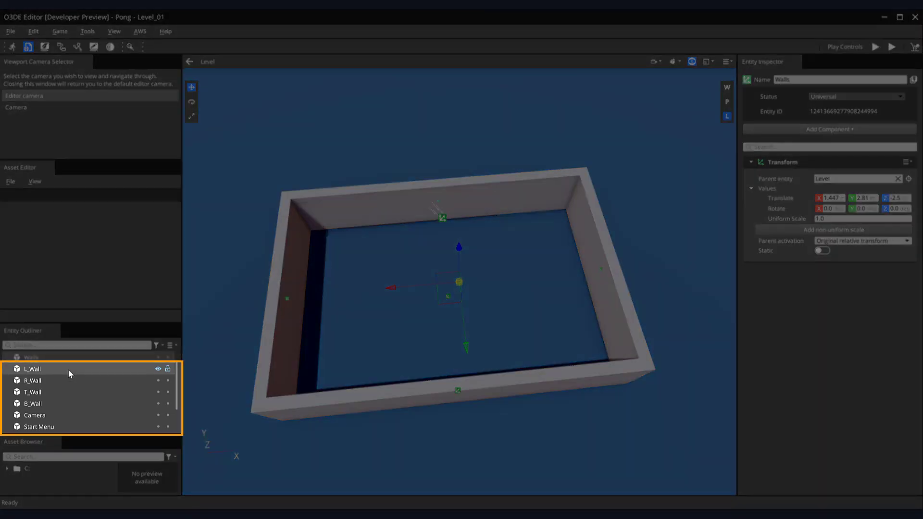
click(68, 369)
shift+click(56, 402)
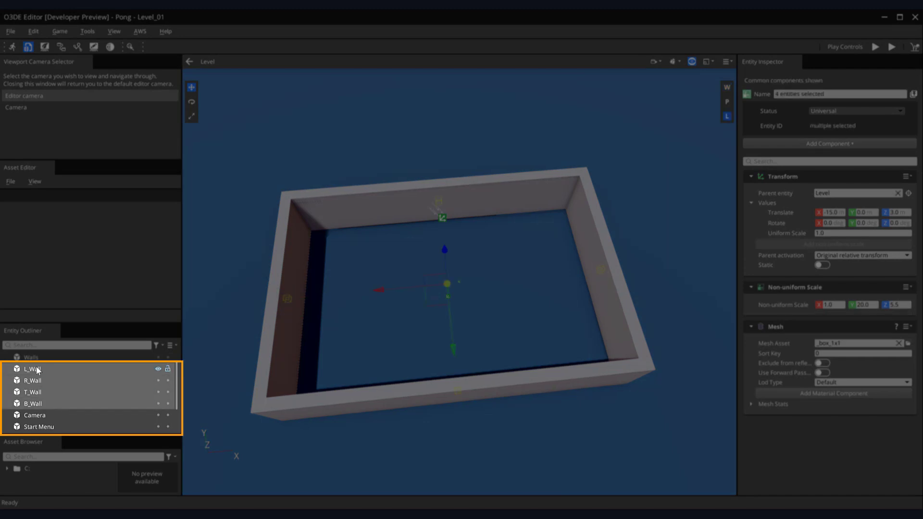
drag(40, 369, 11, 359)
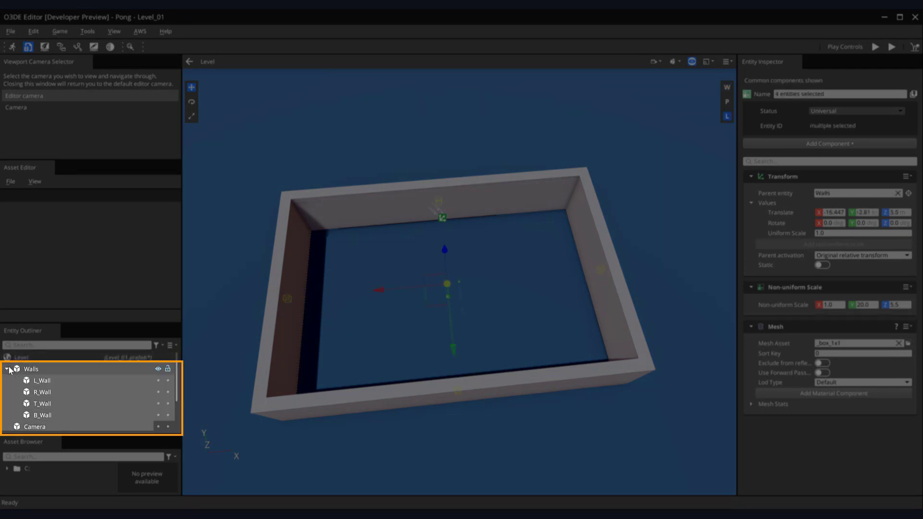
click(7, 369)
click(39, 417)
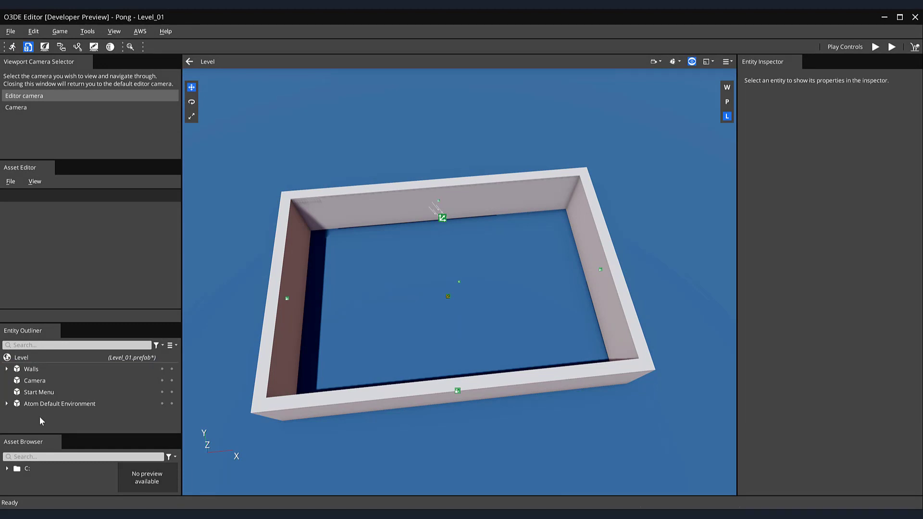
Step: Create a new entity and name it Paddle_01
right_click(44, 417)
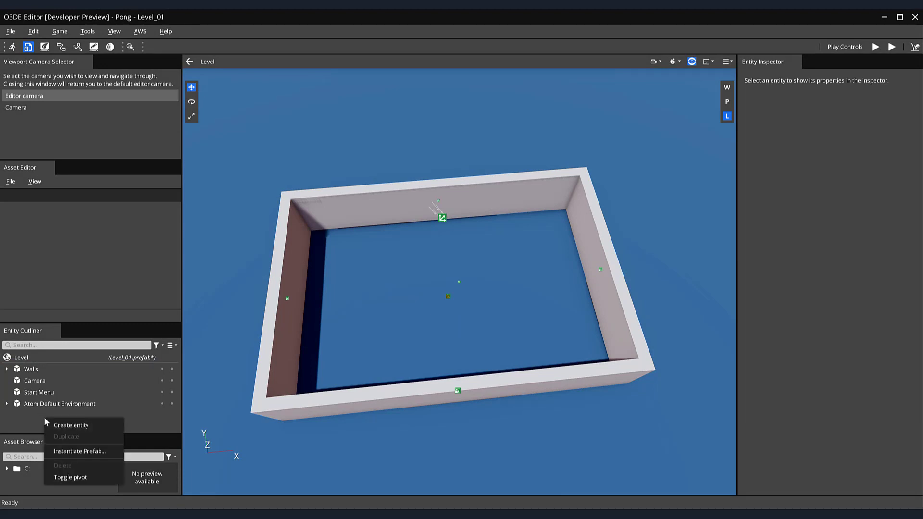
click(50, 419)
double_click(825, 79)
text(Paddle_01)
key(Return)
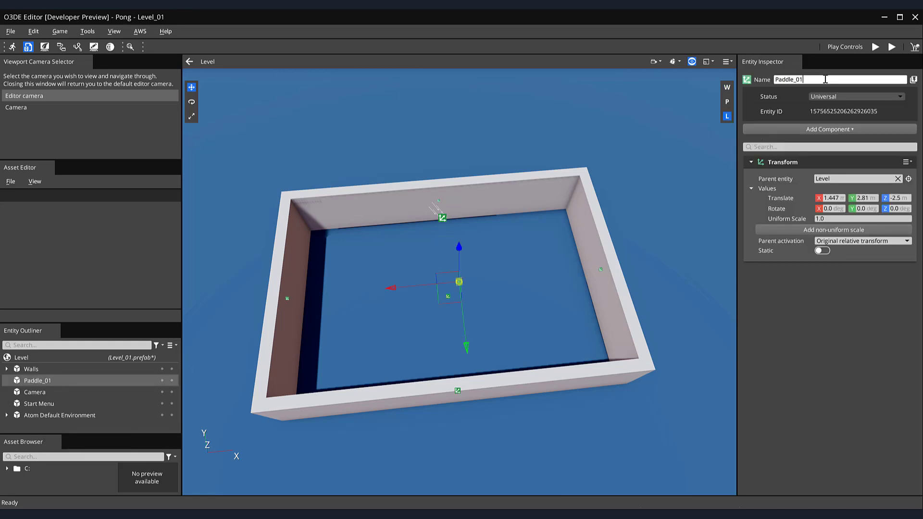
Step: Add a Mesh component using the _Box_1x1 model and raise the paddle above the floor
click(848, 131)
text(mesh)
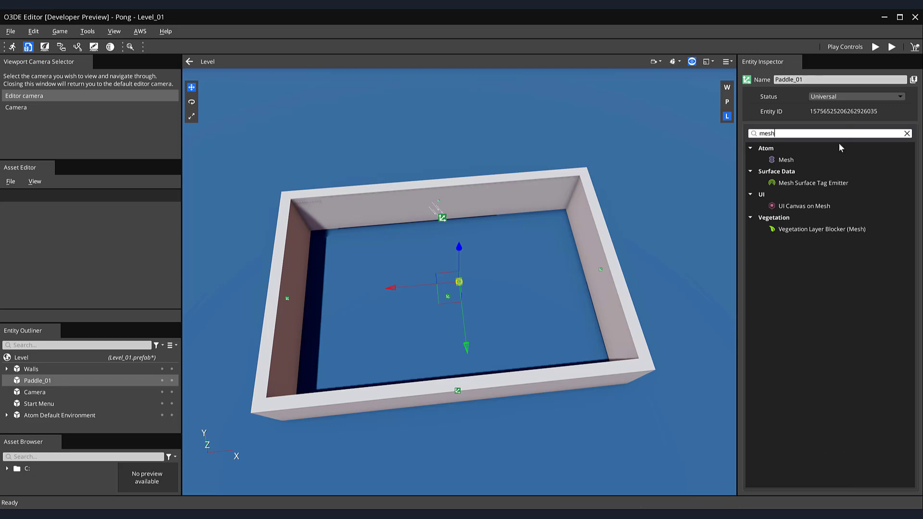
click(821, 159)
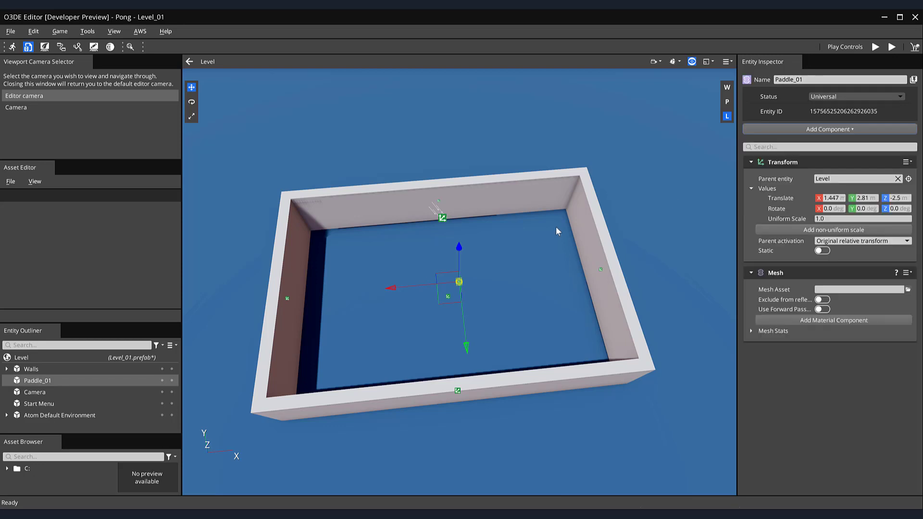
scroll(541, 247, up, 5)
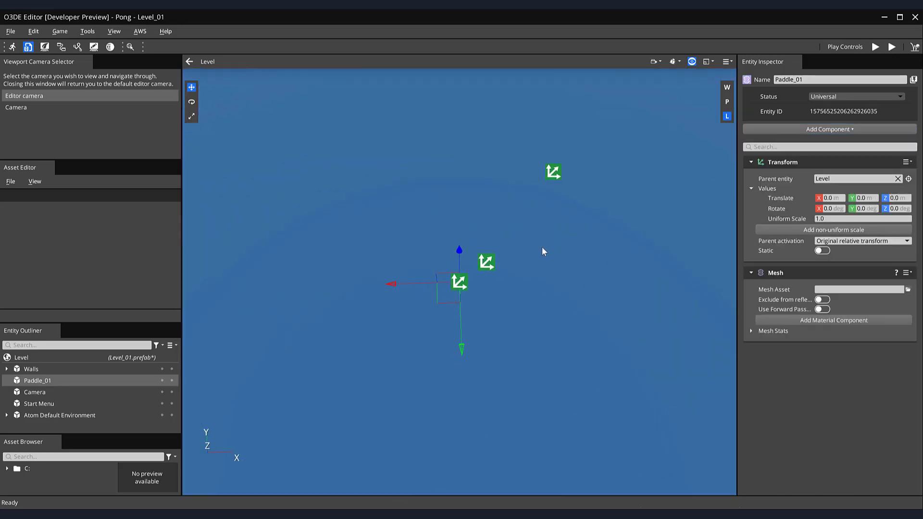
alt+drag(534, 269, 475, 238)
drag(461, 204, 461, 132)
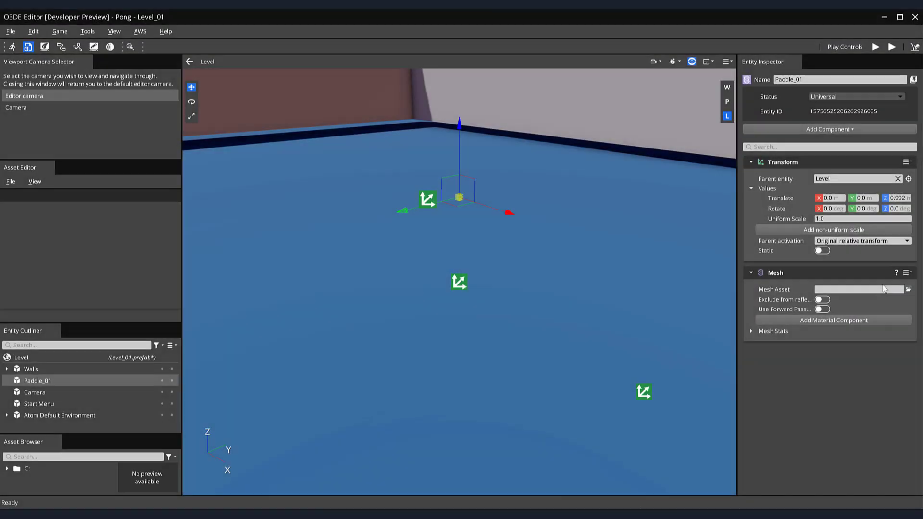
click(908, 289)
double_click(429, 317)
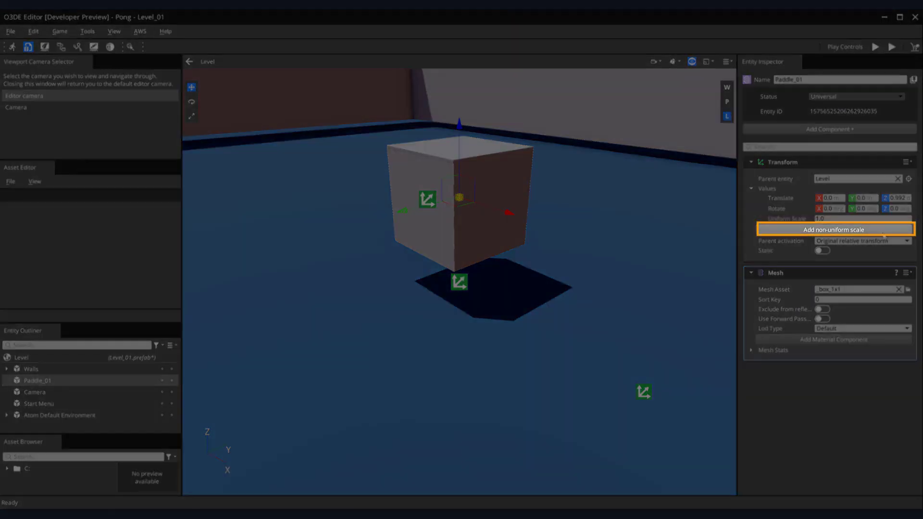
Step: Give the paddle a non-uniform scale of X 0.5, Y 3.0, Z 1.5
click(884, 231)
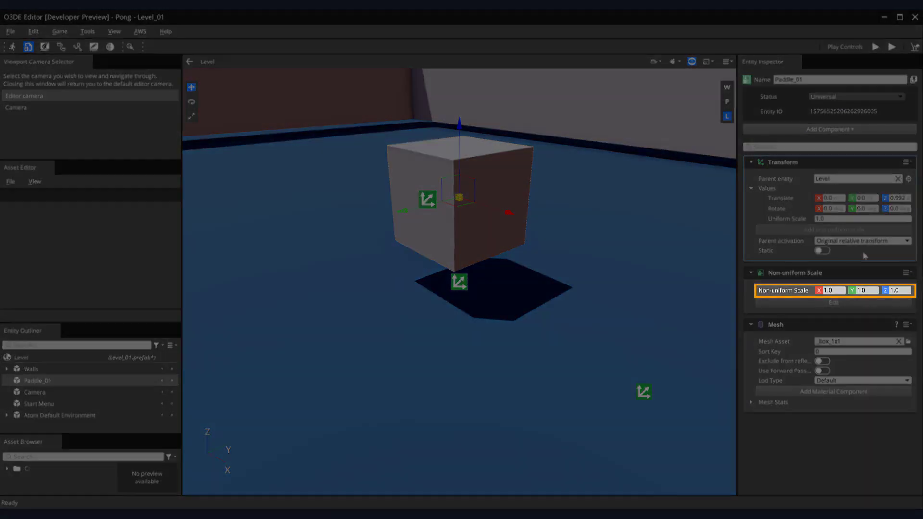
text(0.5)
key(Return)
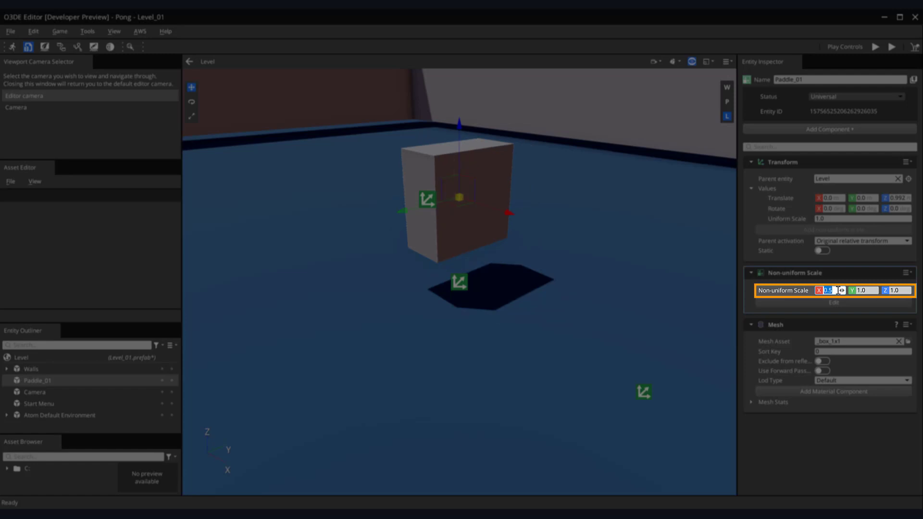
click(863, 291)
text(3.0)
key(Return)
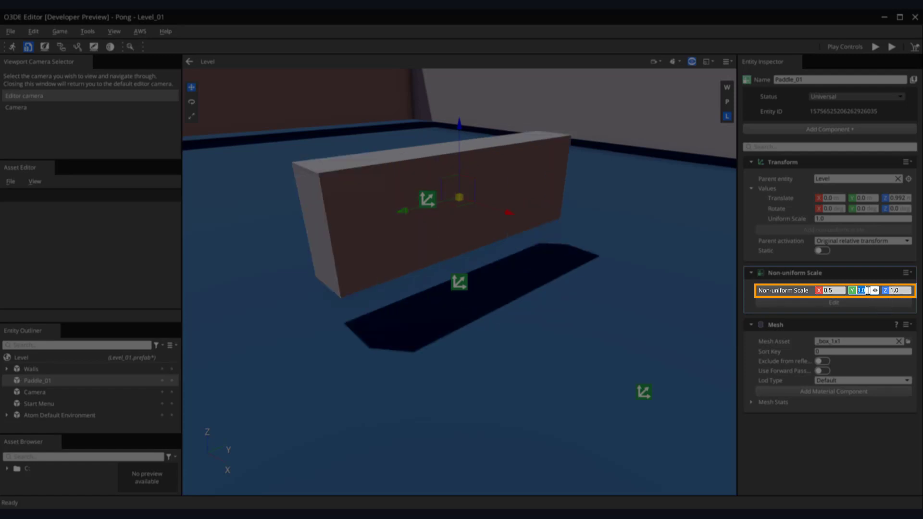
key(Tab)
text(1.5)
key(Return)
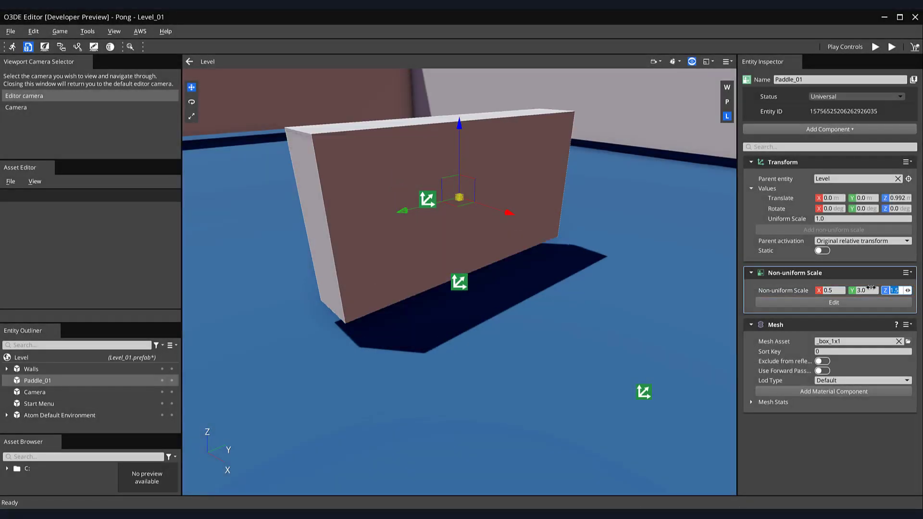
click(500, 250)
Step: Set Paddle_01's X position to -8
scroll(500, 250, down, 5)
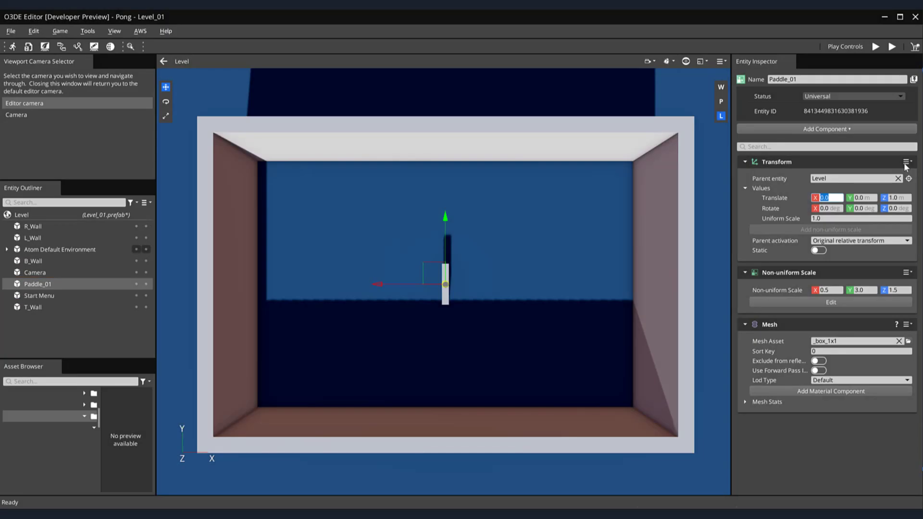
text(-8)
key(Return)
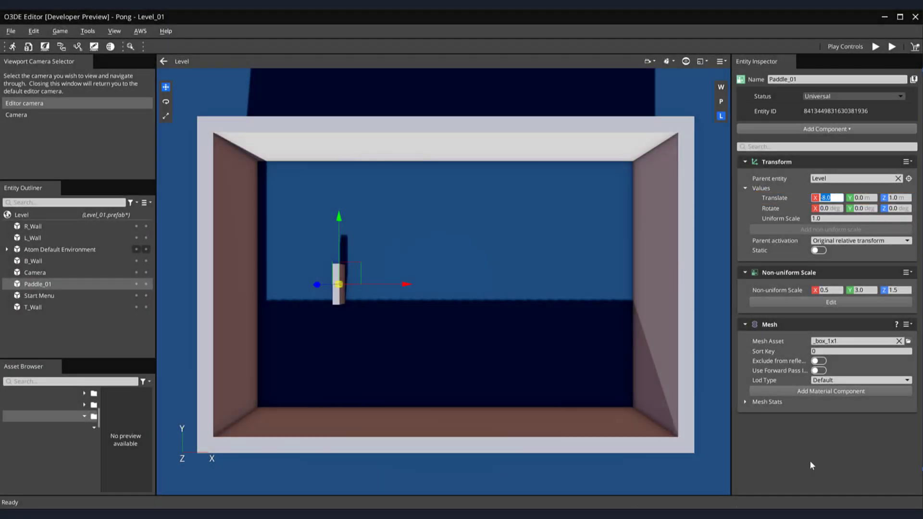
click(807, 465)
Step: Duplicate Paddle_01 as Paddle_02 and set its X position to 8
right_click(50, 288)
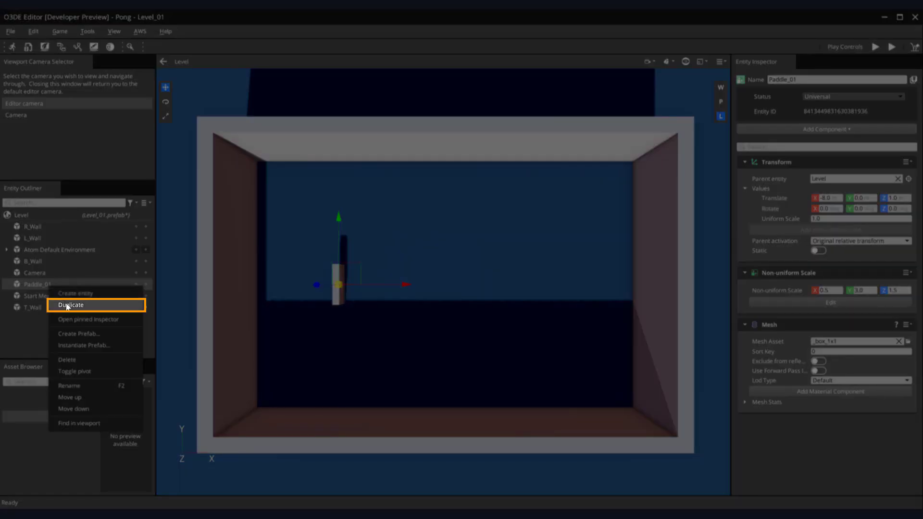
click(68, 306)
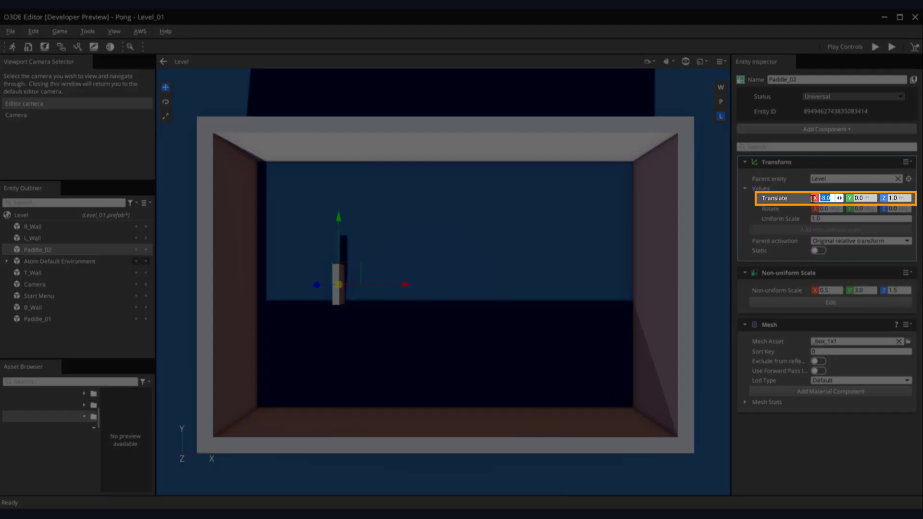
text(8)
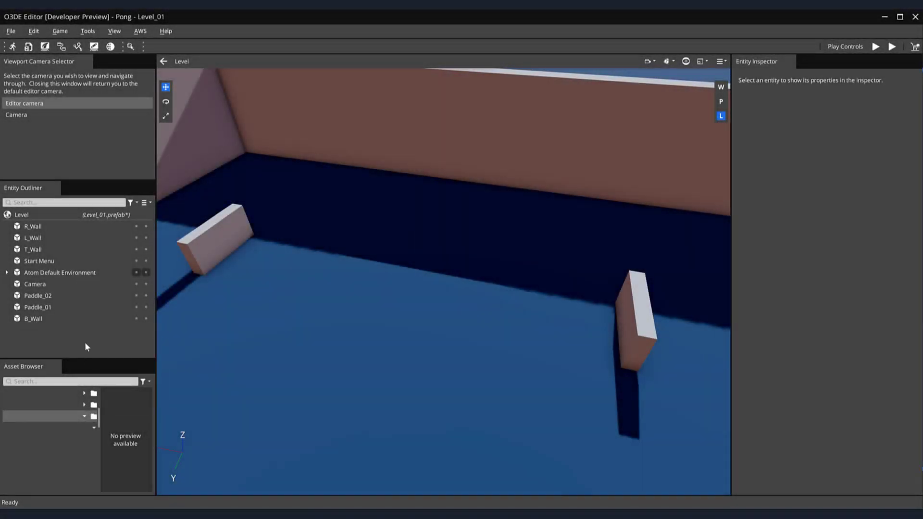
Step: Create a new entity named Ball
right_click(86, 344)
click(102, 353)
double_click(797, 78)
text(Ball)
key(Return)
Step: Add a Mesh component to Ball using the _Sphere_1x1 model
click(827, 128)
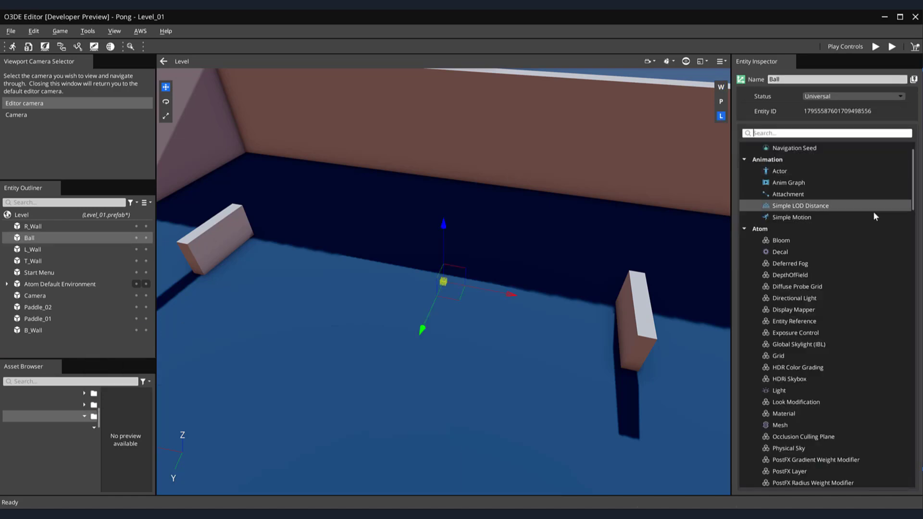
scroll(874, 214, down, 1)
click(895, 390)
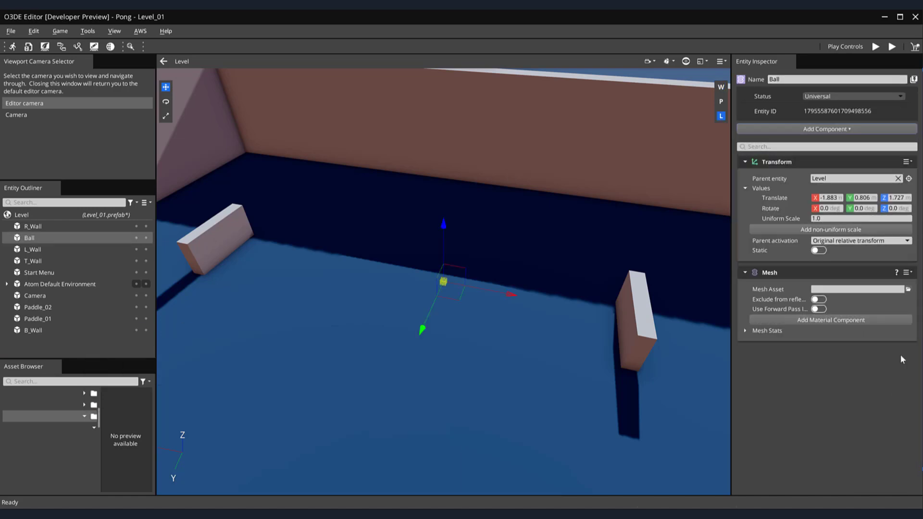
click(909, 290)
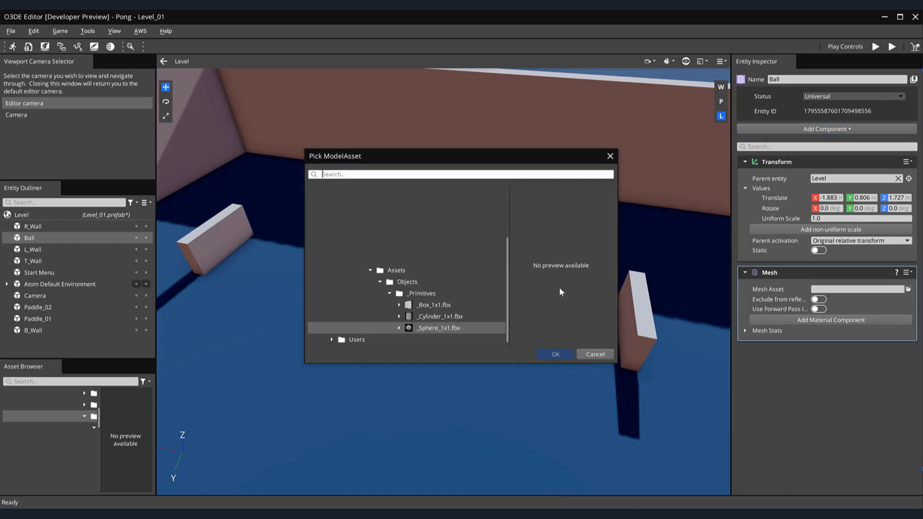
click(471, 328)
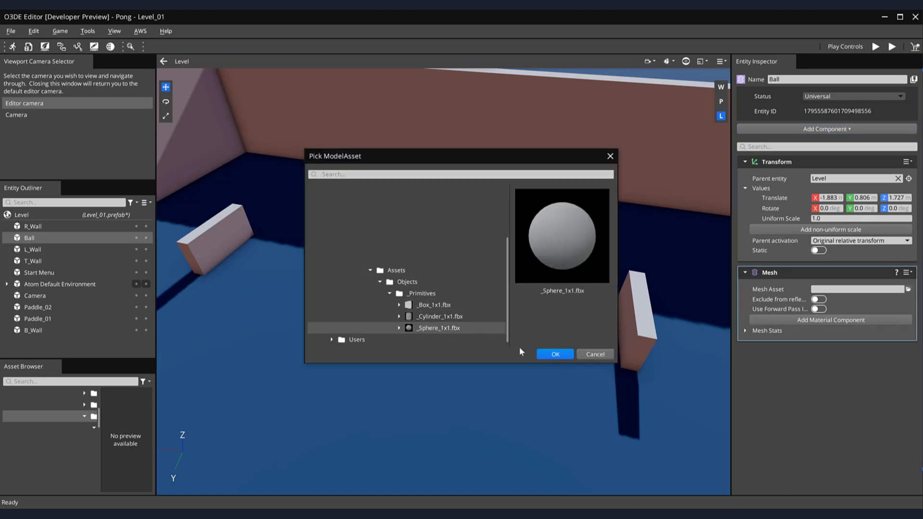
click(555, 355)
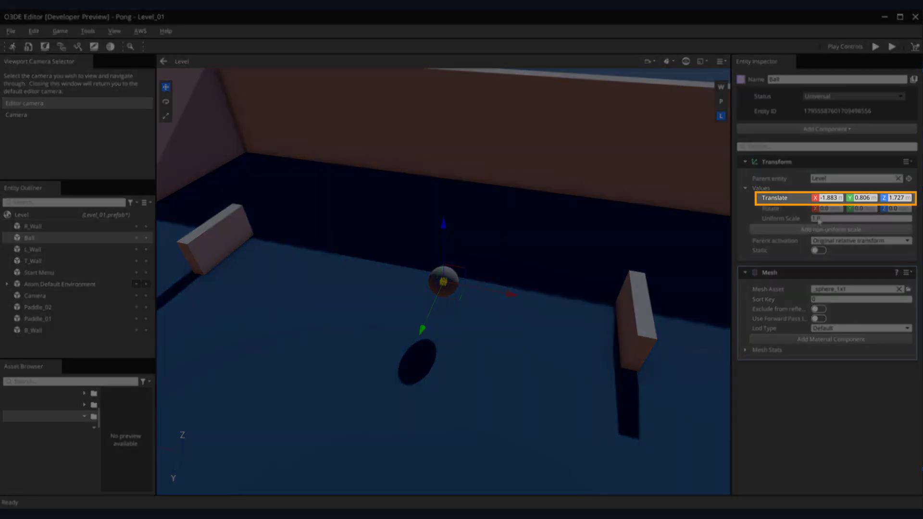
Step: Position the Ball at 0, 0, 1
click(830, 199)
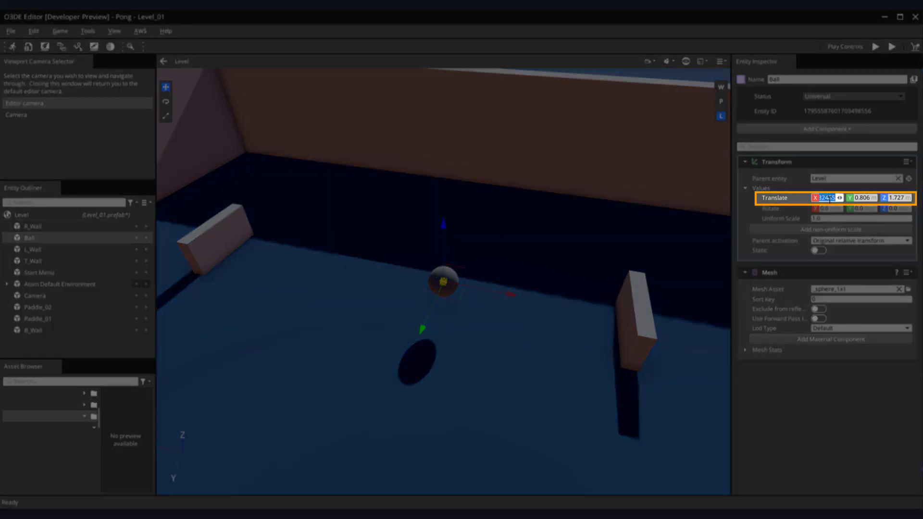
text(0)
key(Tab)
text(0)
key(Tab)
text(1)
key(Return)
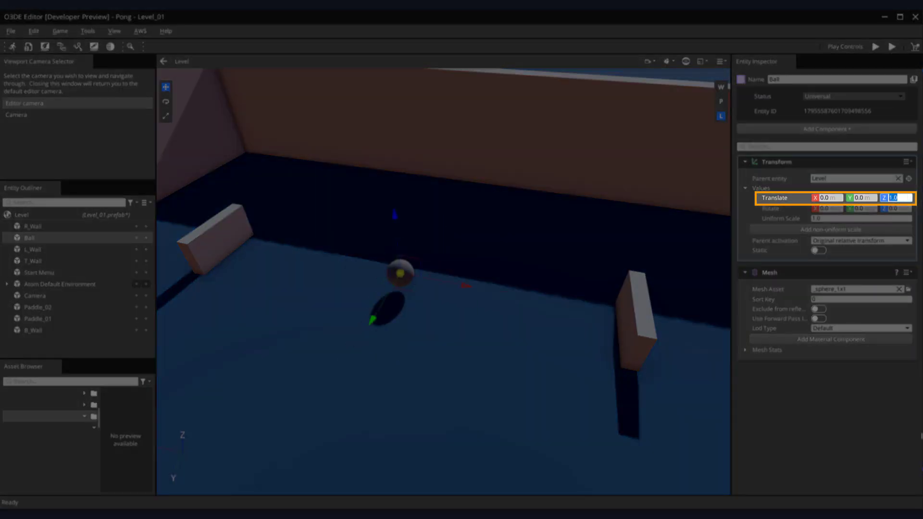
click(874, 401)
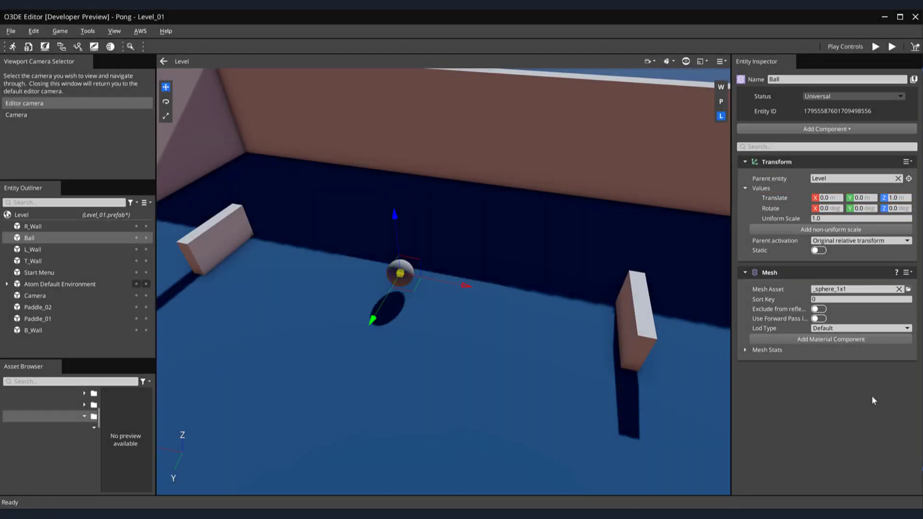